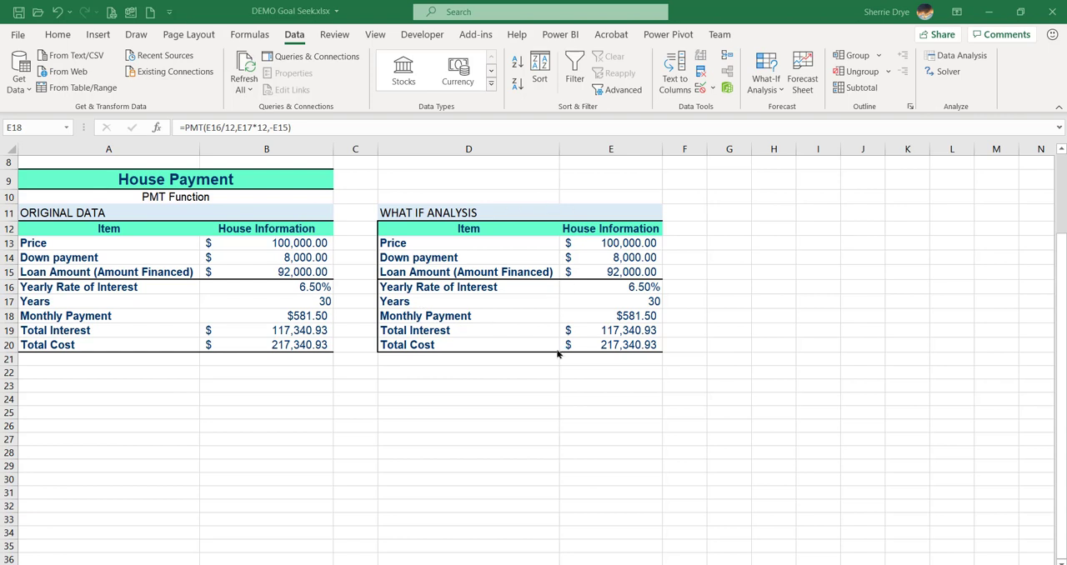
Examine the what-if monthly payment formula and the down payment, loan amount, interest rate and years cells that relate to it.
{"action": "left_click", "coordinate": [631, 313]}
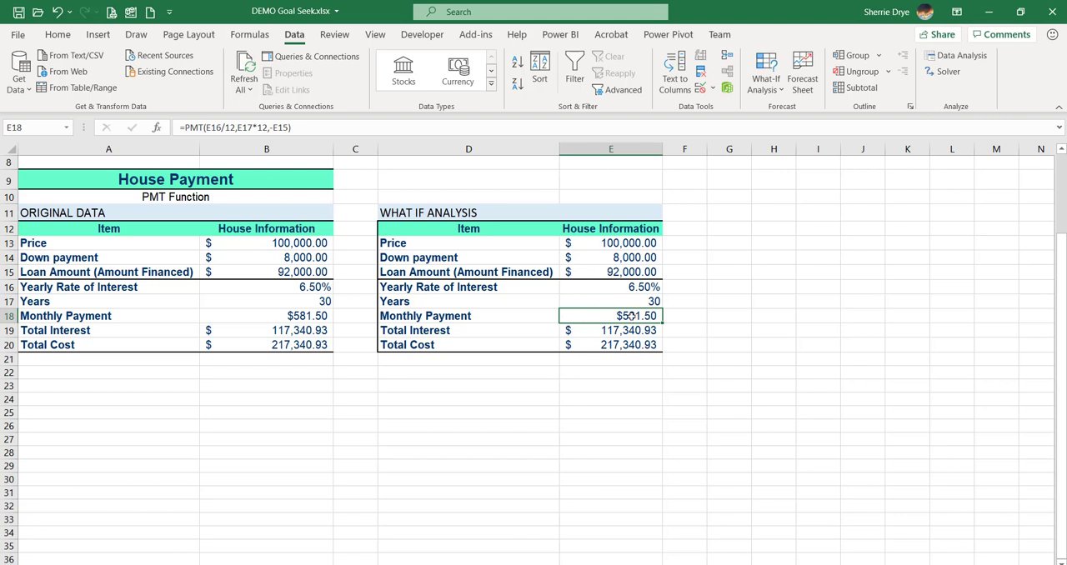
{"action": "left_click", "coordinate": [630, 258]}
{"action": "left_click", "coordinate": [629, 272]}
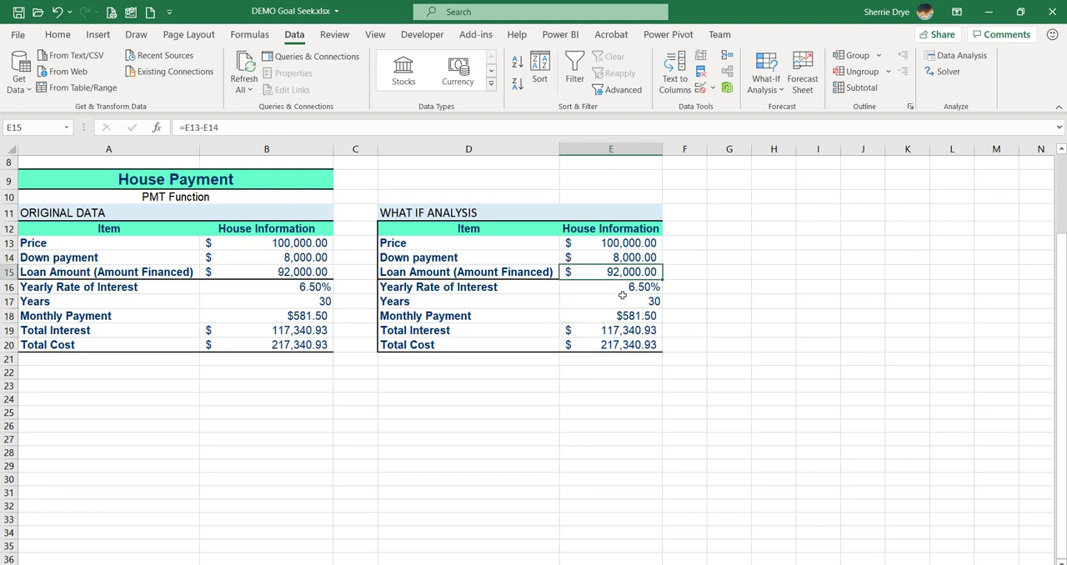
{"action": "left_click", "coordinate": [621, 288]}
{"action": "left_click", "coordinate": [622, 301]}
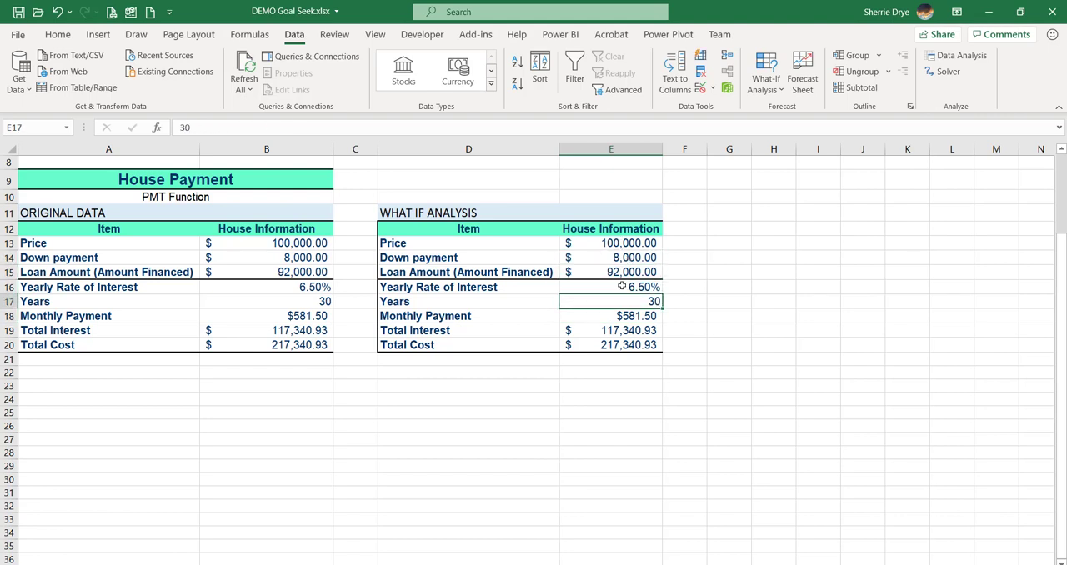
Run Goal Seek to bring the what-if monthly payment in E18 to 800 by changing the price in E13, and discard the solution.
{"action": "left_click", "coordinate": [622, 320]}
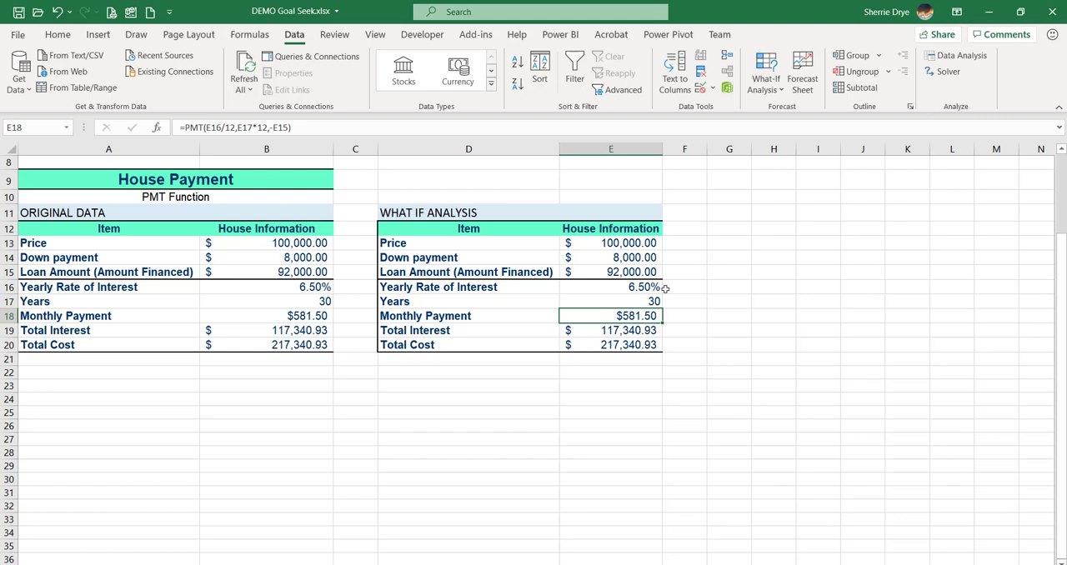
{"action": "left_click", "coordinate": [770, 92]}
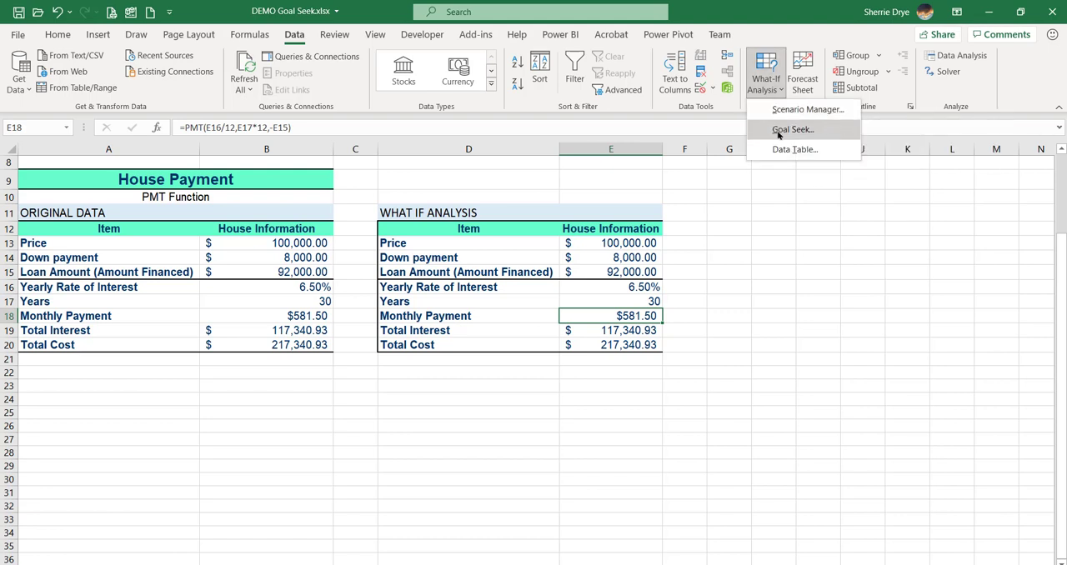
{"action": "left_click", "coordinate": [778, 131]}
{"action": "left_click_drag", "start_coordinate": [863, 218], "coordinate": [442, 369]}
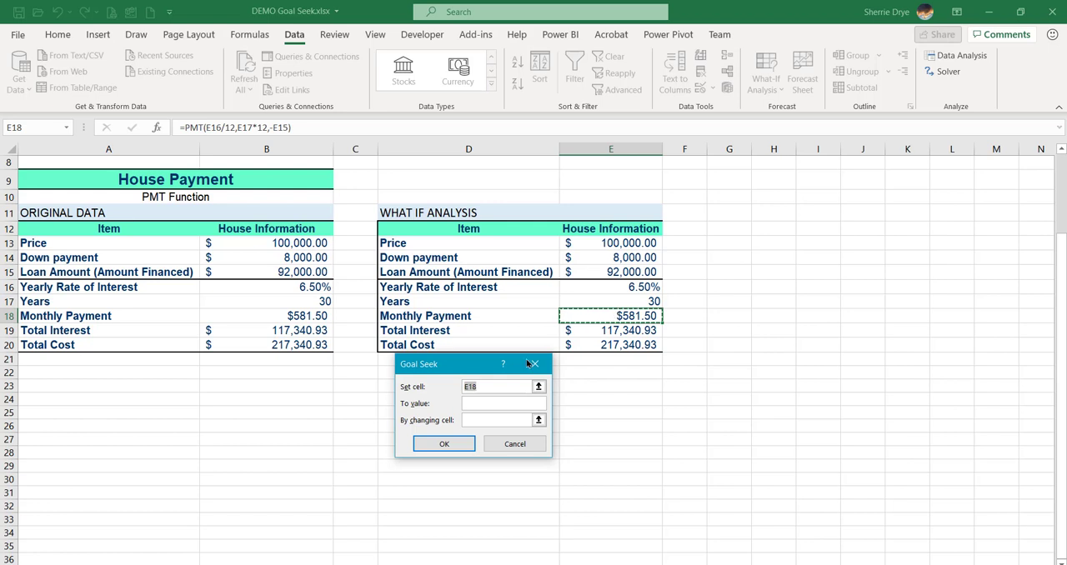
{"action": "left_click", "coordinate": [500, 403]}
{"action": "type", "text": "800"}
{"action": "left_click", "coordinate": [627, 242]}
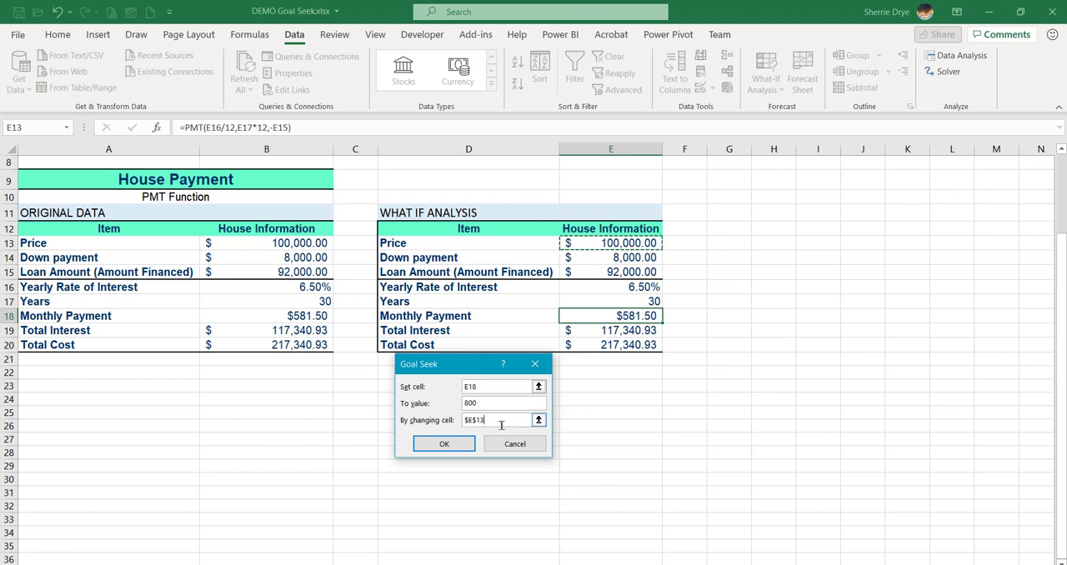
{"action": "left_click", "coordinate": [445, 446]}
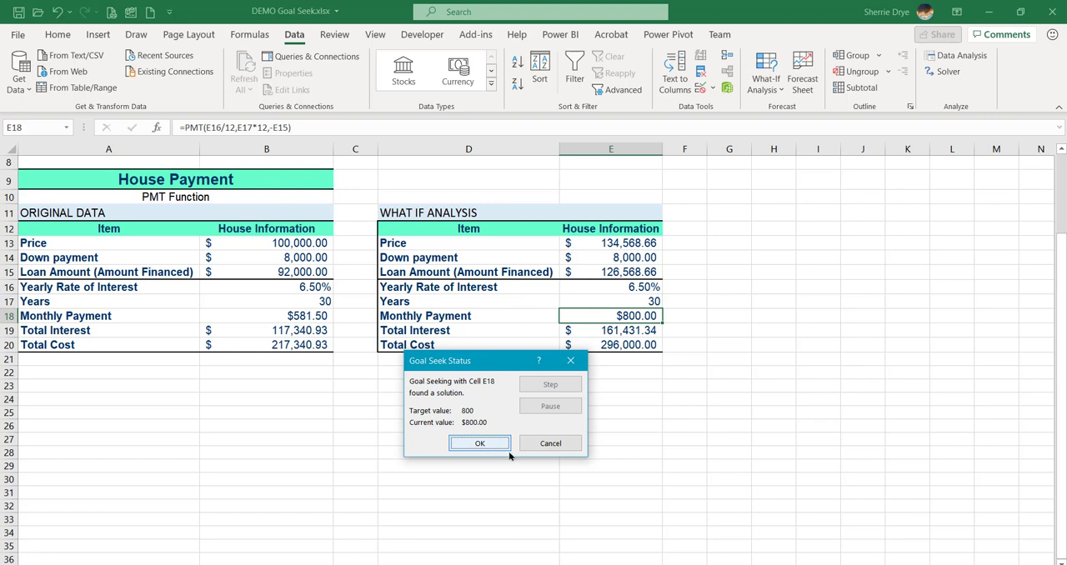
{"action": "left_click", "coordinate": [552, 443]}
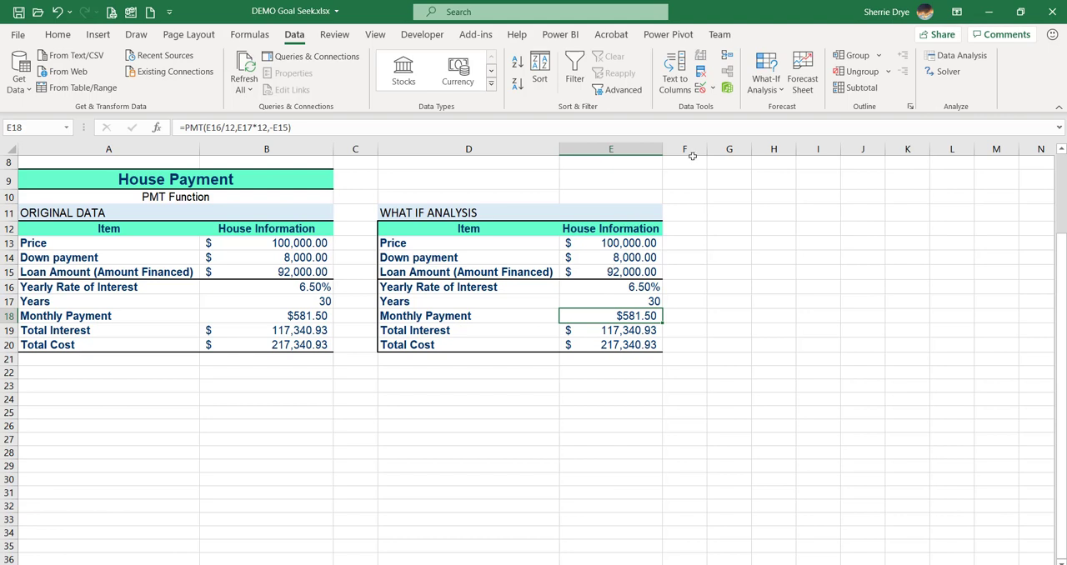
Try Goal Seek on the monthly payment in E18 with a target of 800 by changing the loan amount in E15, and cancel it.
{"action": "left_click", "coordinate": [773, 87]}
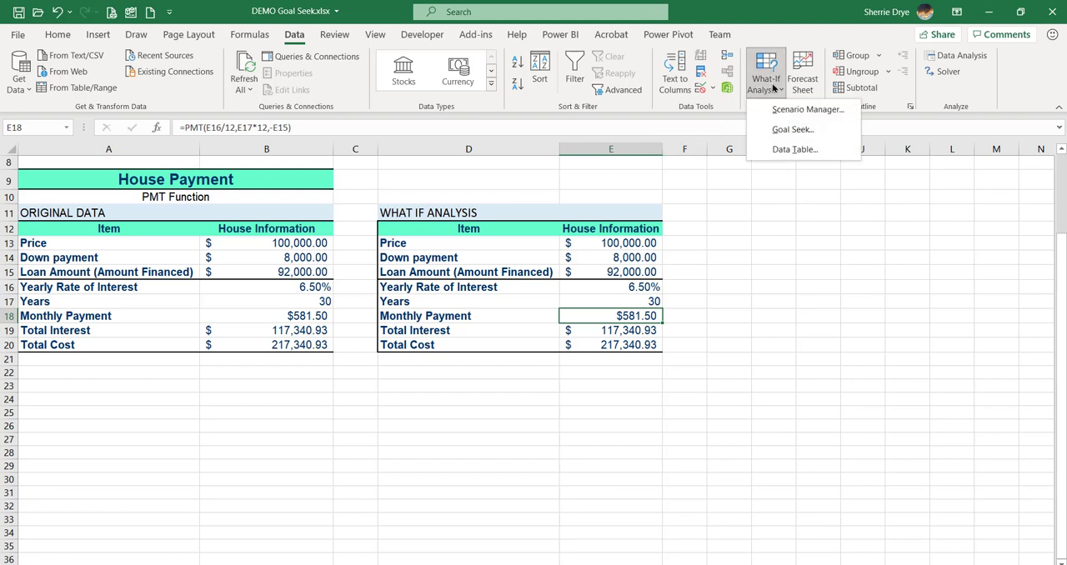
{"action": "left_click", "coordinate": [788, 131]}
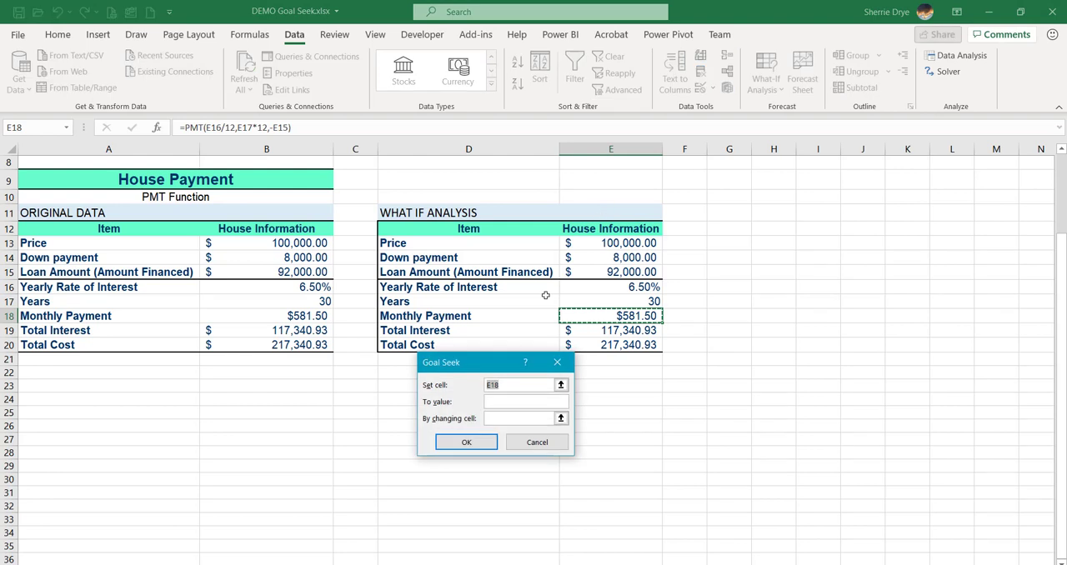
{"action": "left_click_drag", "start_coordinate": [494, 369], "coordinate": [292, 237]}
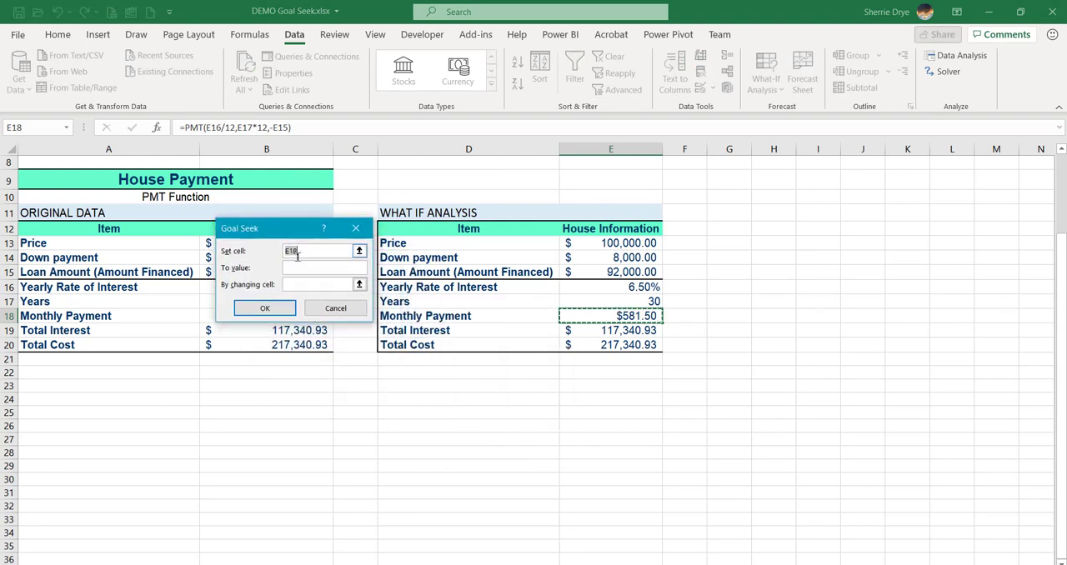
{"action": "key", "text": "Tab"}
{"action": "type", "text": "800"}
{"action": "key", "text": "Tab"}
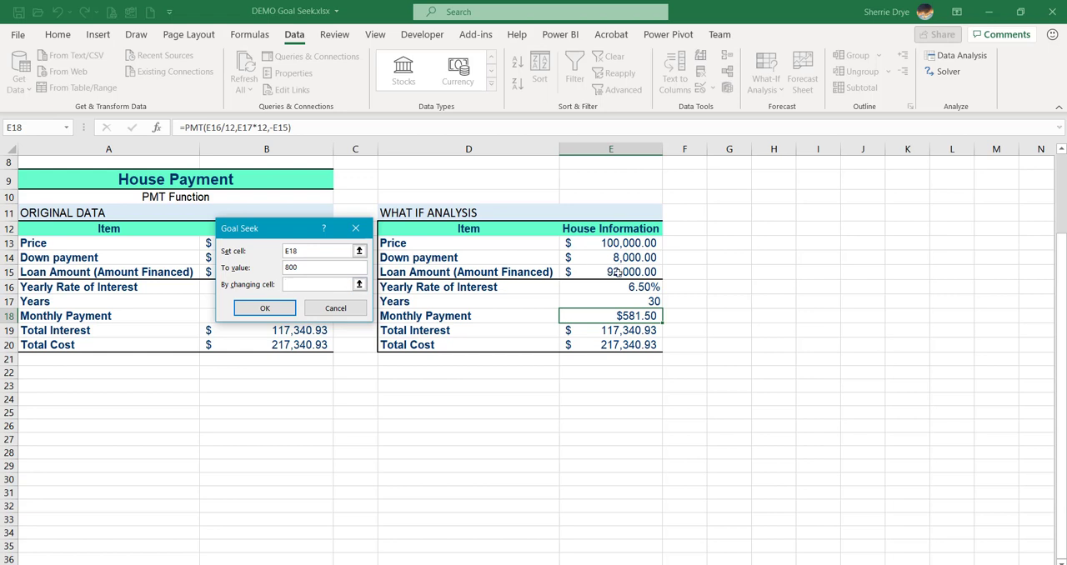
{"action": "left_click", "coordinate": [612, 272]}
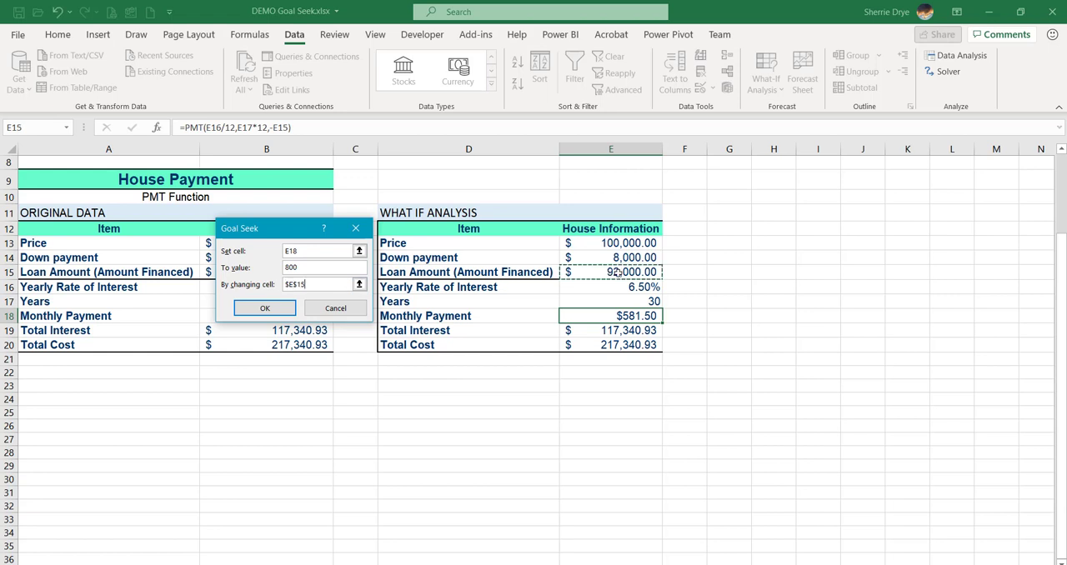
{"action": "left_click", "coordinate": [243, 309]}
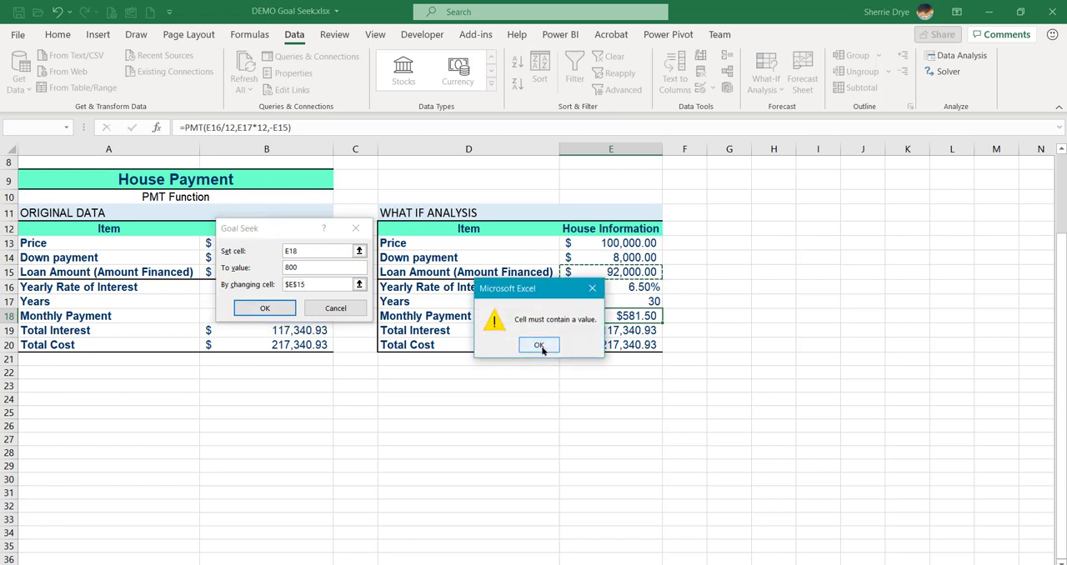
{"action": "left_click", "coordinate": [539, 345]}
{"action": "left_click", "coordinate": [333, 308]}
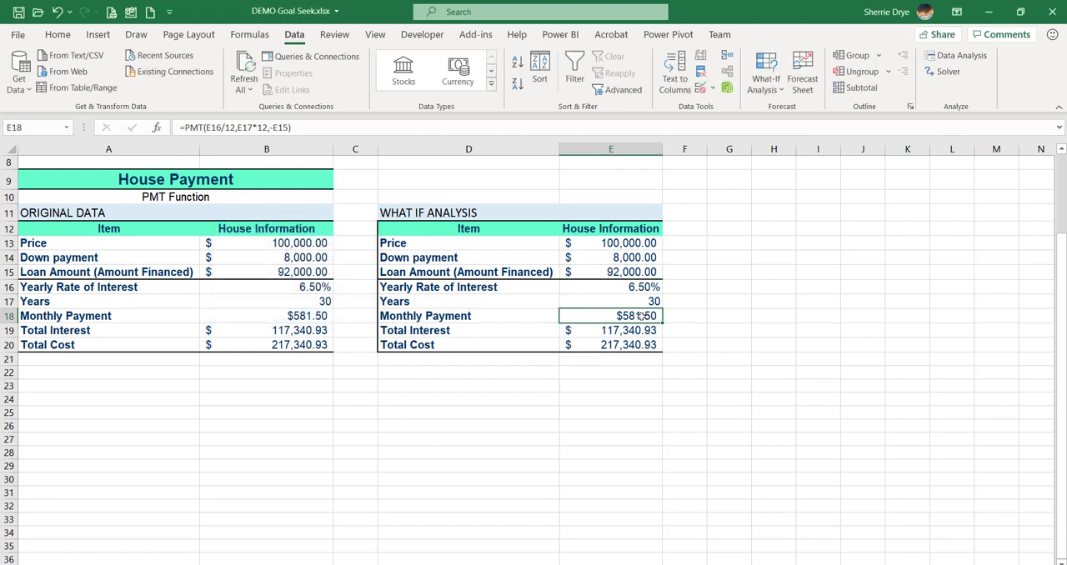
Run Goal Seek to bring the monthly payment in E18 to 800 by changing the years in E17, and discard the solution.
{"action": "left_click", "coordinate": [634, 272]}
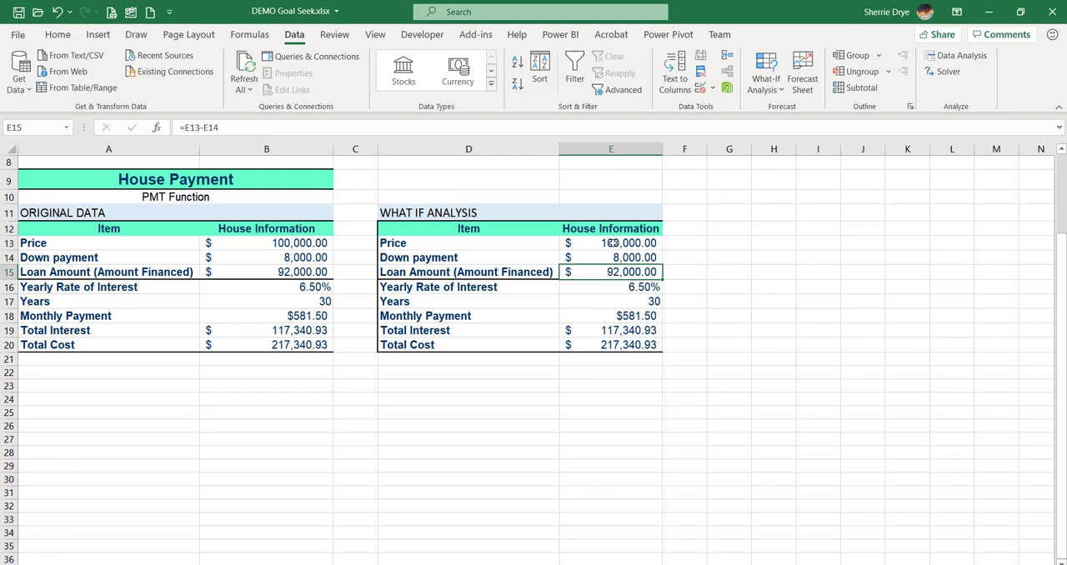
{"action": "left_click", "coordinate": [603, 243]}
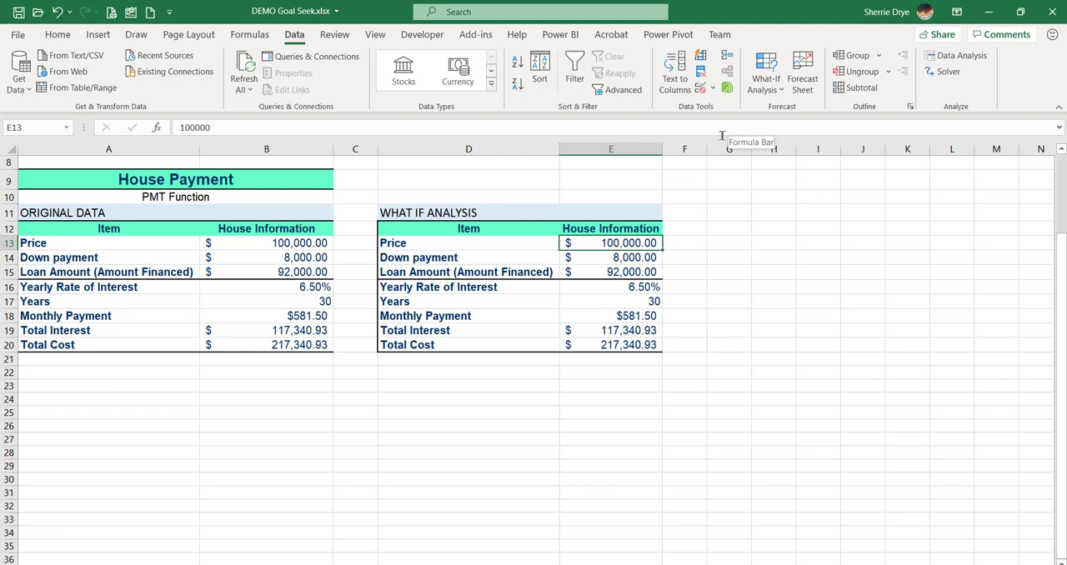
{"action": "left_click", "coordinate": [765, 79]}
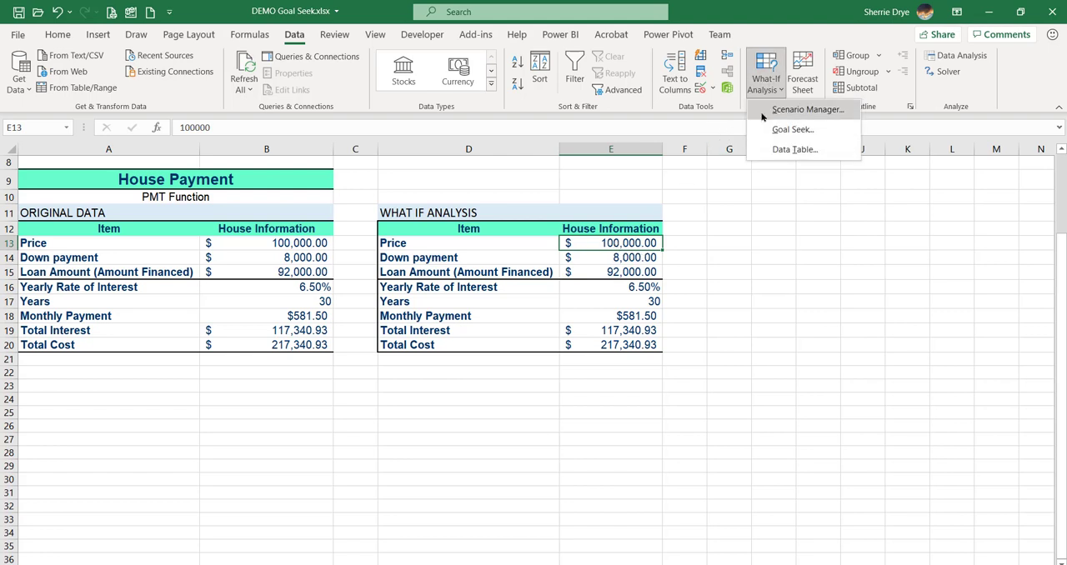
{"action": "left_click", "coordinate": [776, 131]}
{"action": "left_click_drag", "start_coordinate": [280, 231], "coordinate": [741, 216]}
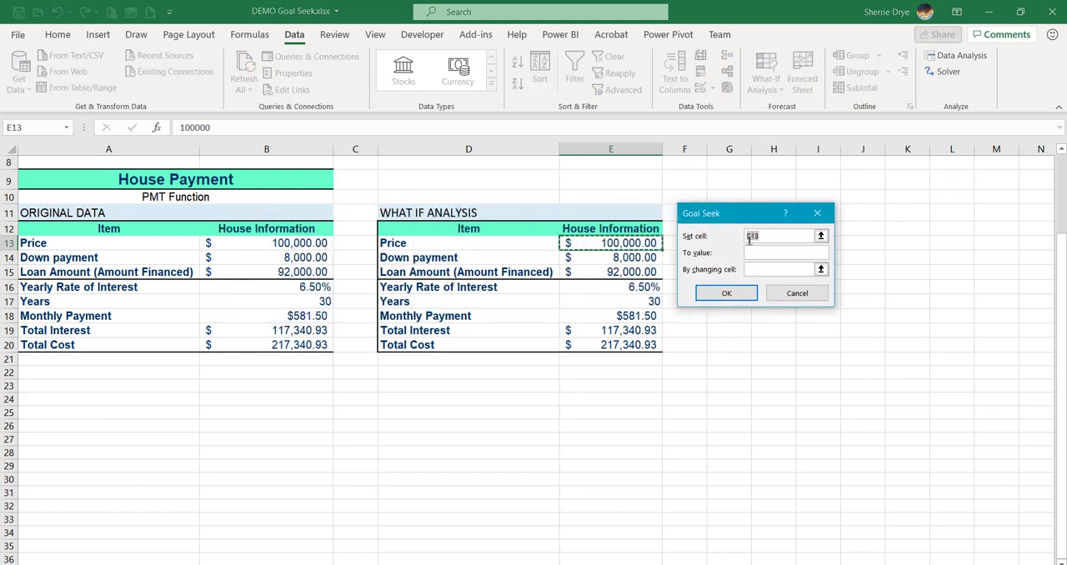
{"action": "left_click", "coordinate": [638, 317]}
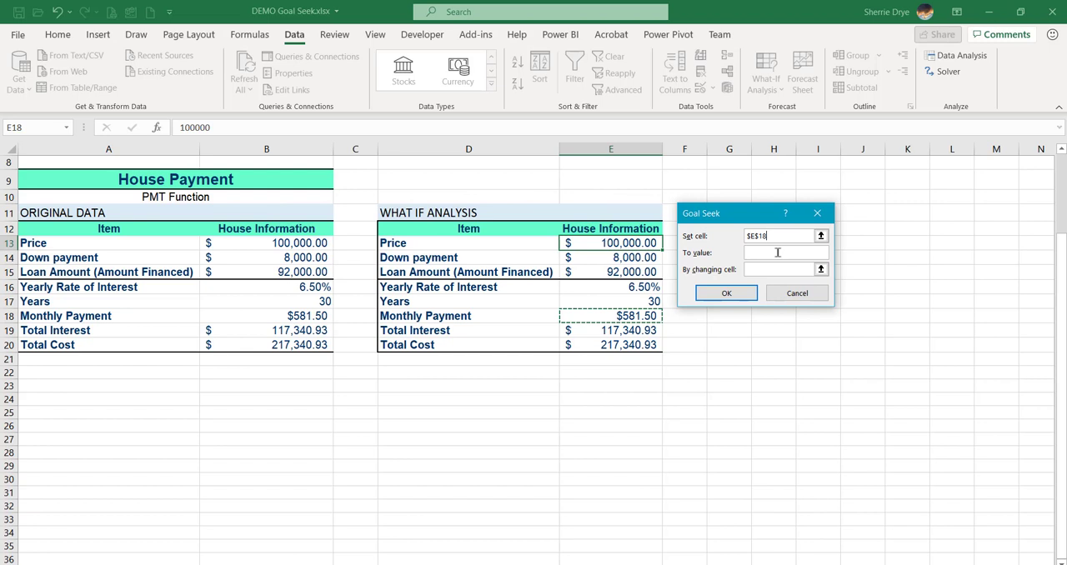
{"action": "type", "text": "800"}
{"action": "left_click", "coordinate": [762, 269]}
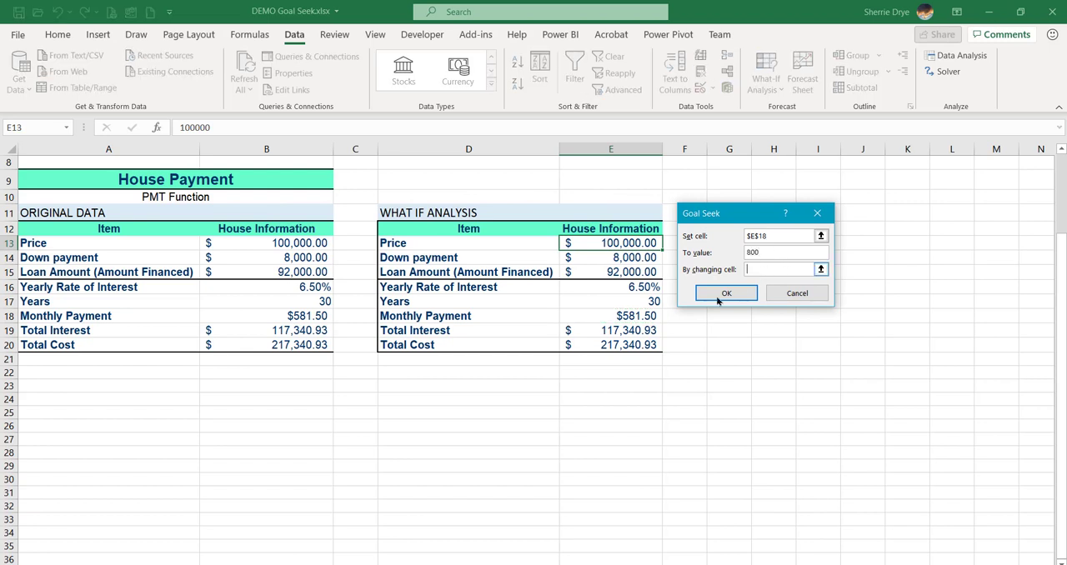
{"action": "left_click", "coordinate": [630, 301]}
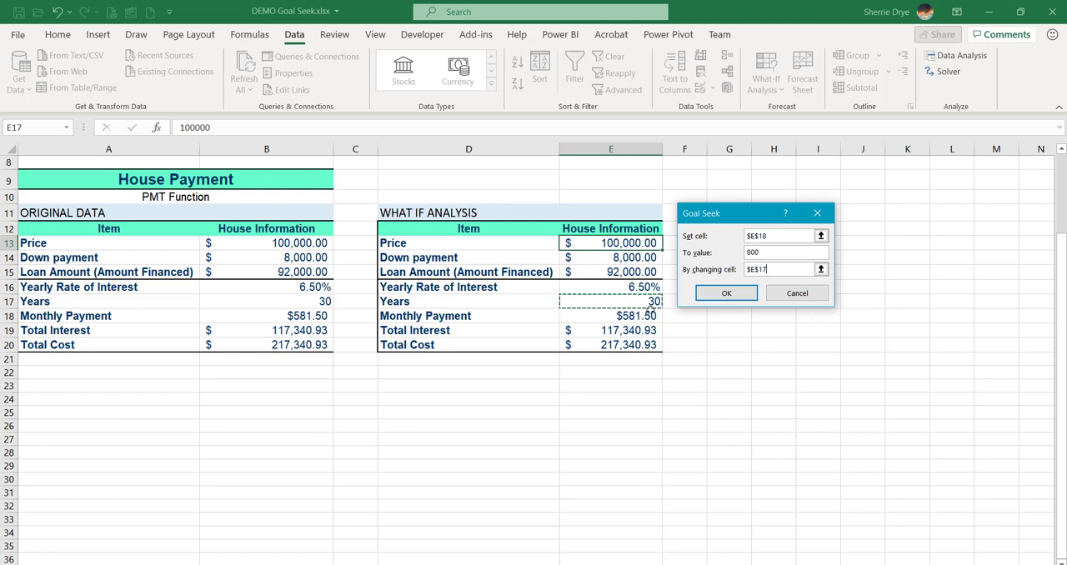
{"action": "left_click", "coordinate": [726, 295]}
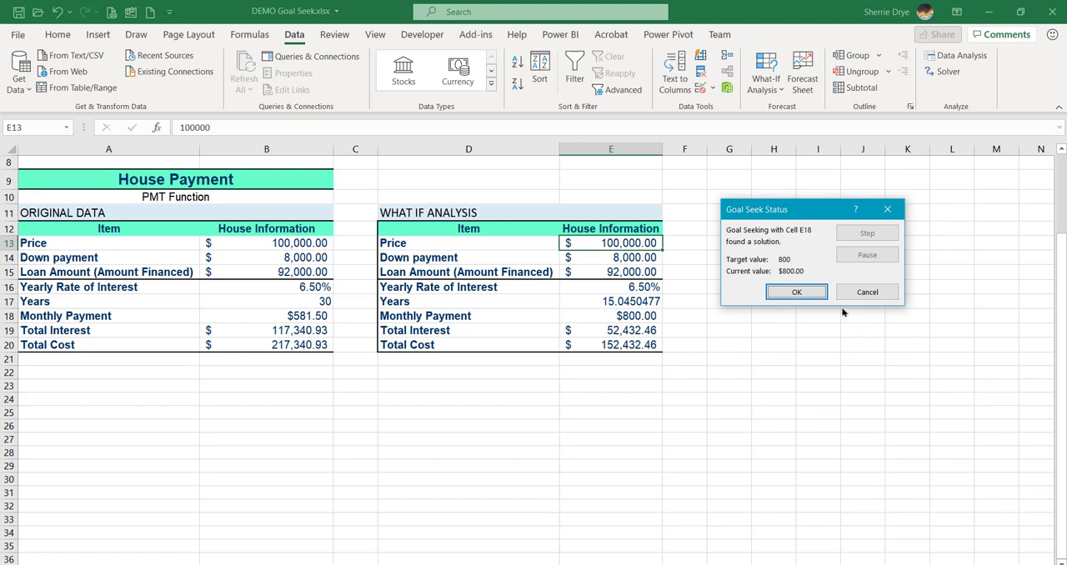
{"action": "left_click", "coordinate": [866, 293]}
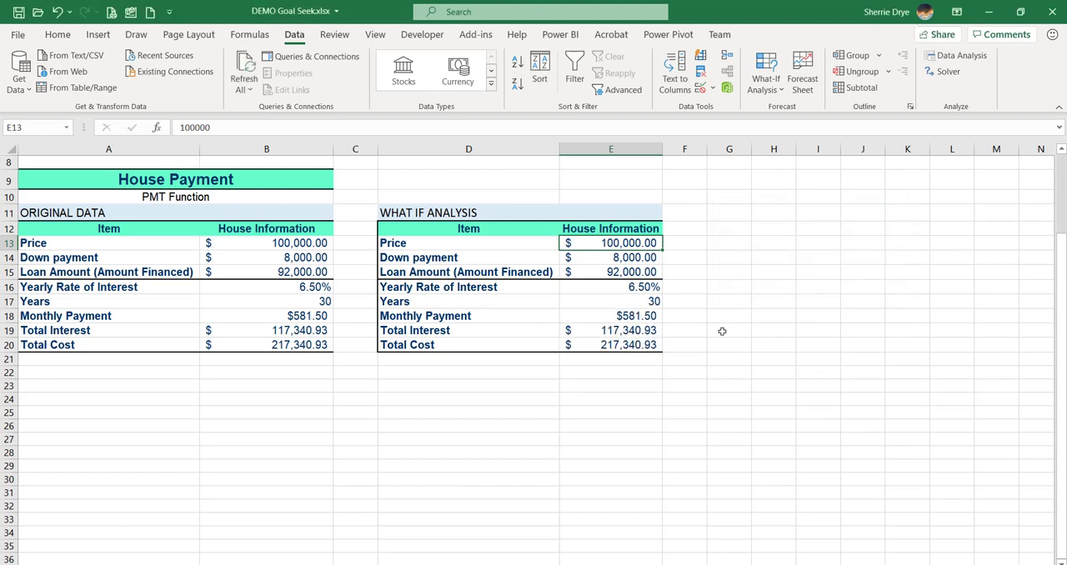